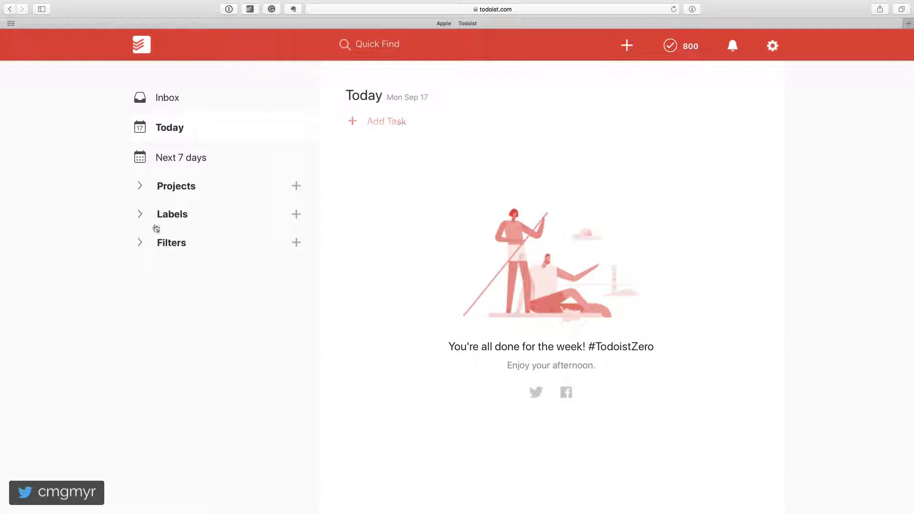
# Step: Create a label named "computer" with the dark green colour
pyautogui.click(143, 216)
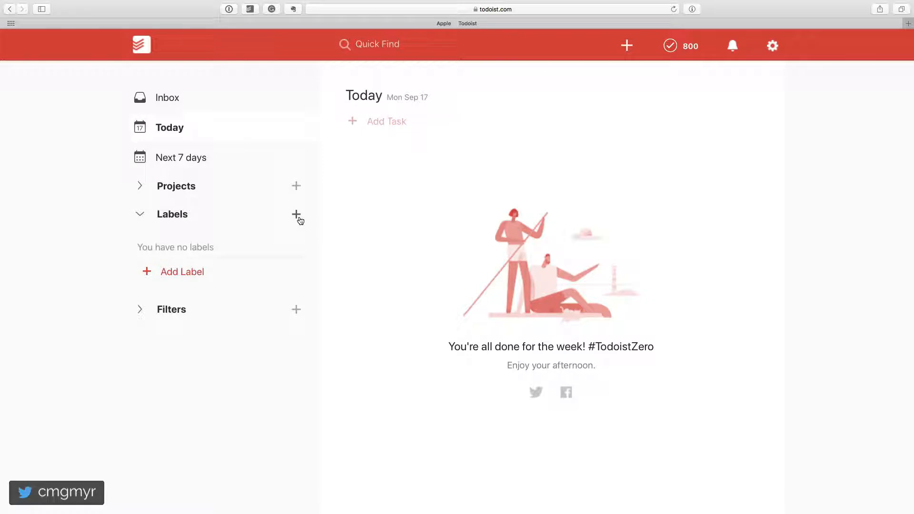
pyautogui.click(172, 277)
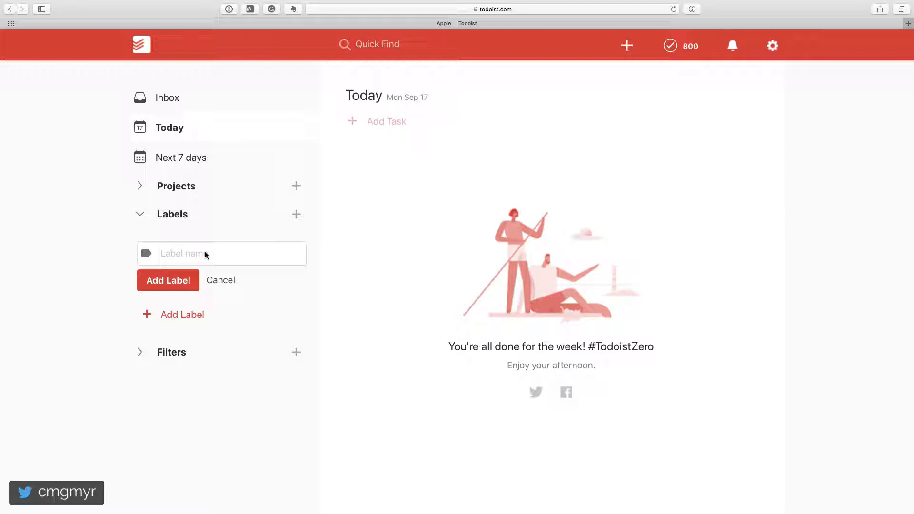
pyautogui.write('computer')
pyautogui.click(146, 254)
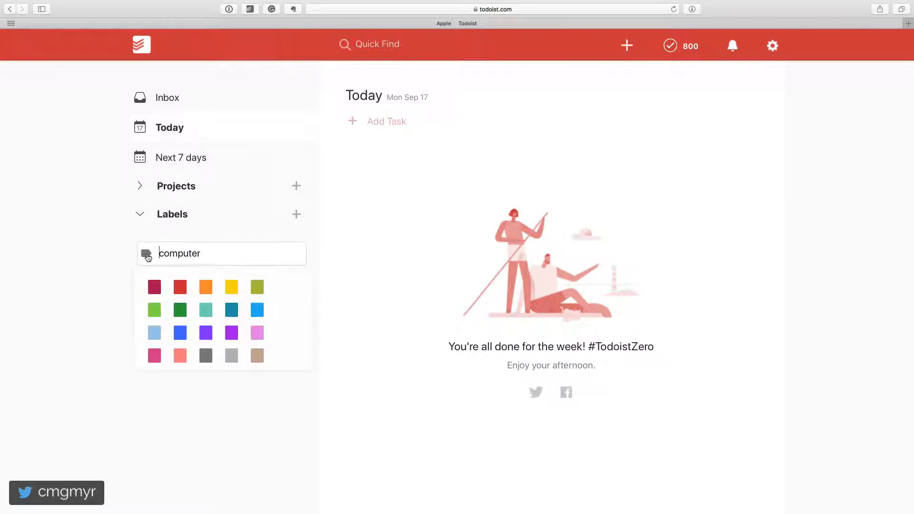
pyautogui.click(181, 313)
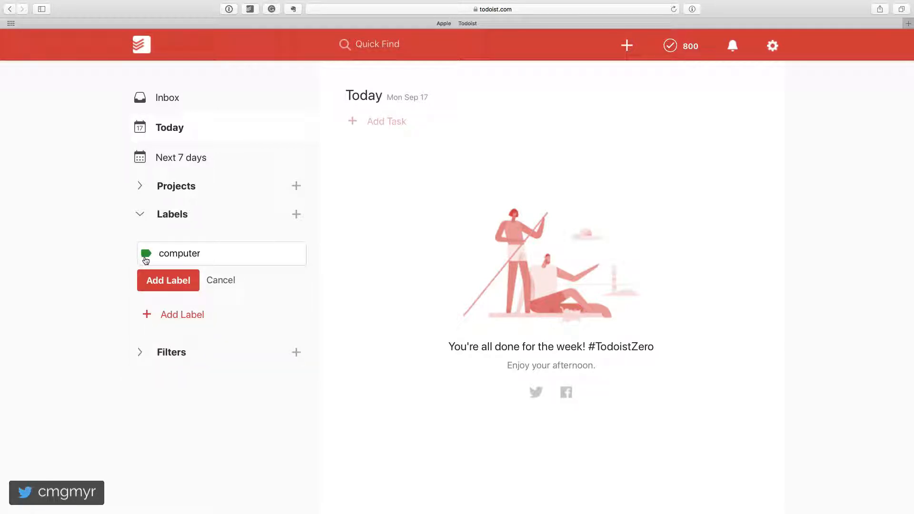
pyautogui.click(182, 279)
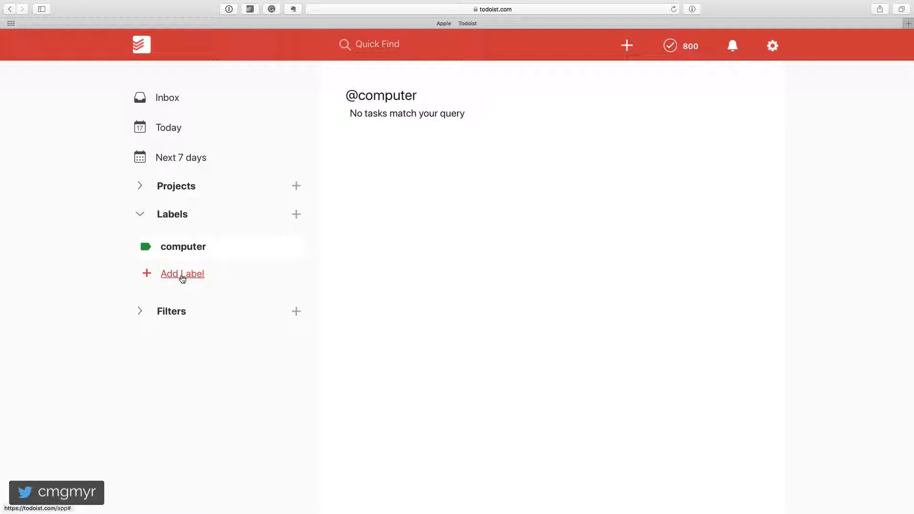
# Step: Create a label named "ipad" with the dark green colour
pyautogui.click(182, 279)
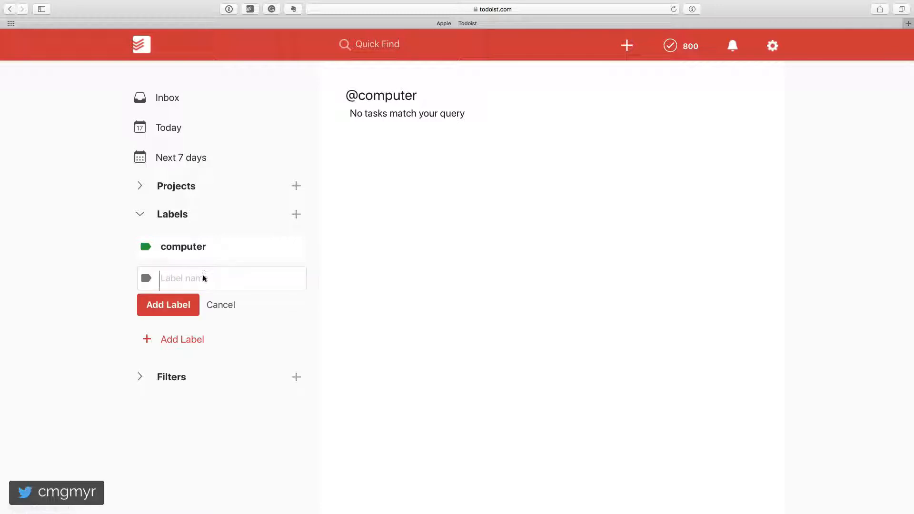
pyautogui.write('ipad')
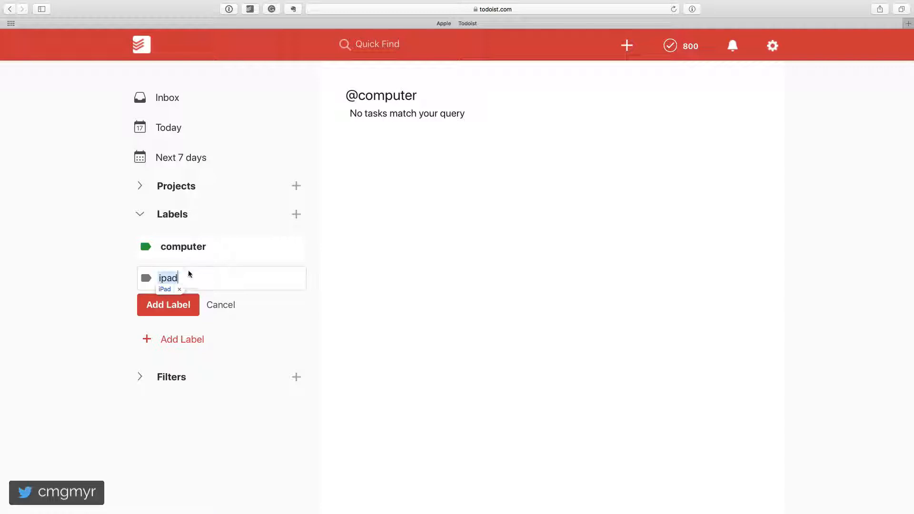
pyautogui.click(145, 279)
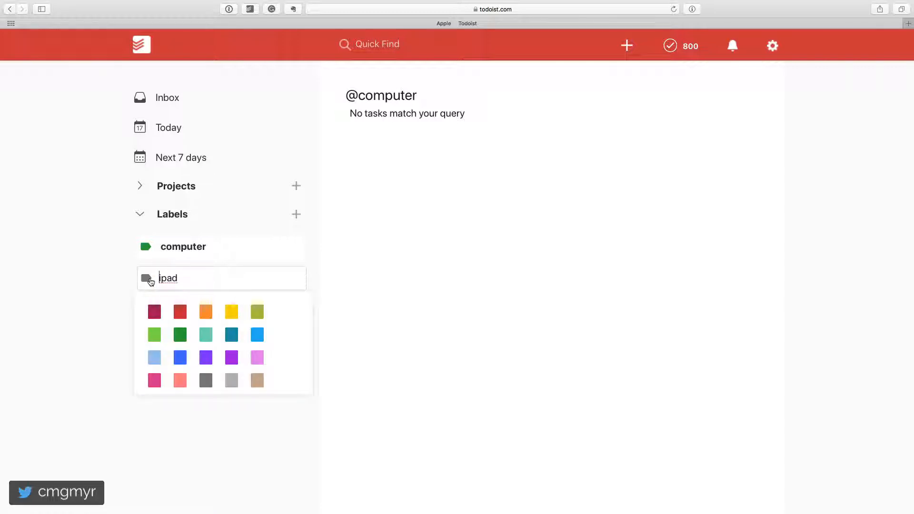
pyautogui.click(185, 336)
pyautogui.click(176, 304)
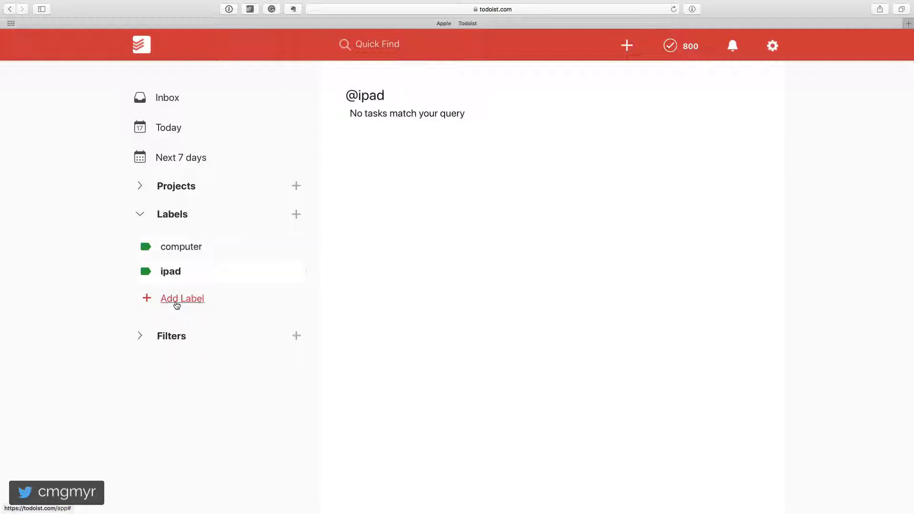
# Step: Create a label named "iphone" with the dark green colour
pyautogui.click(195, 305)
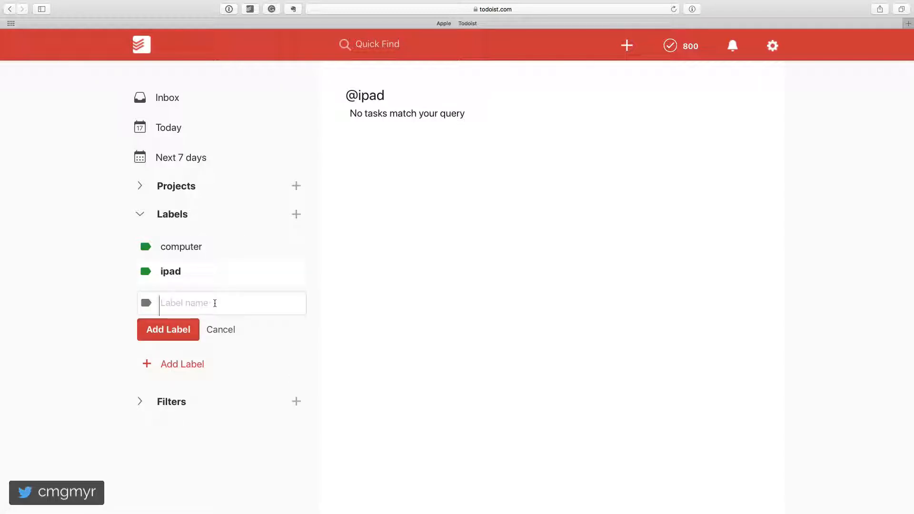
pyautogui.write('iphone')
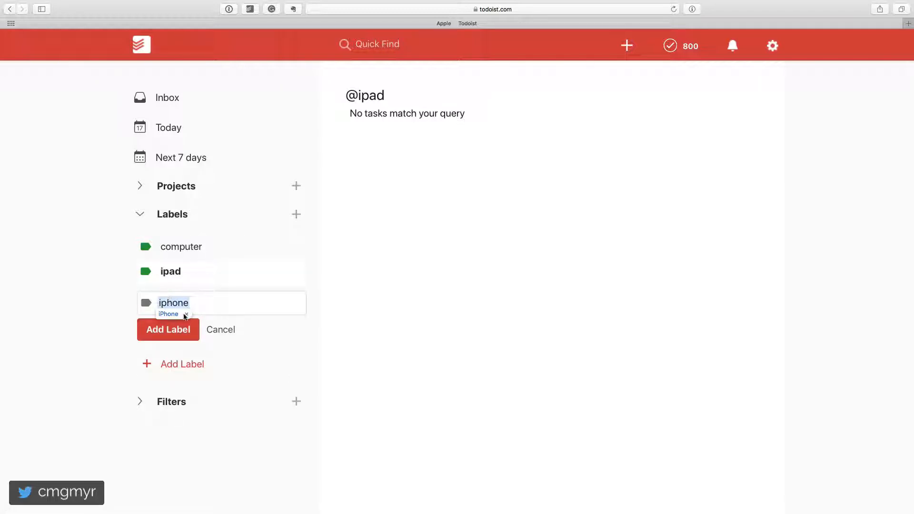
pyautogui.click(147, 303)
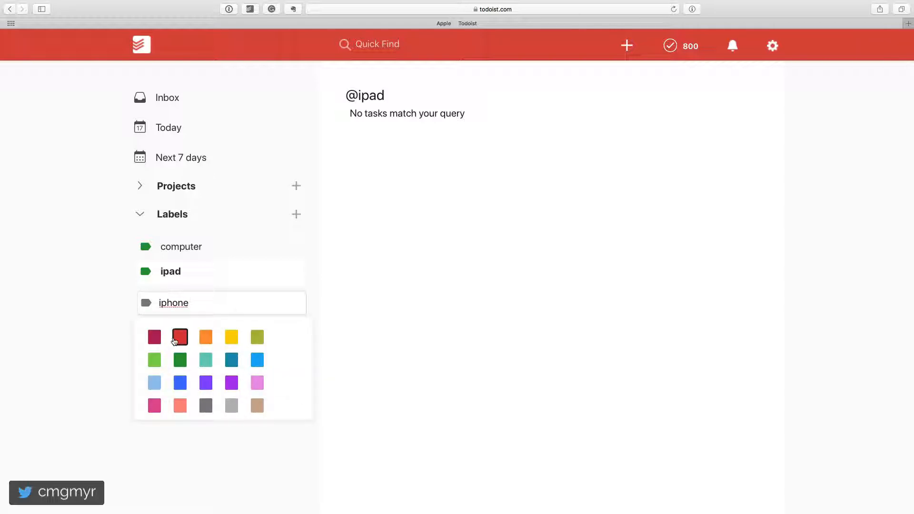
pyautogui.click(186, 365)
pyautogui.click(183, 327)
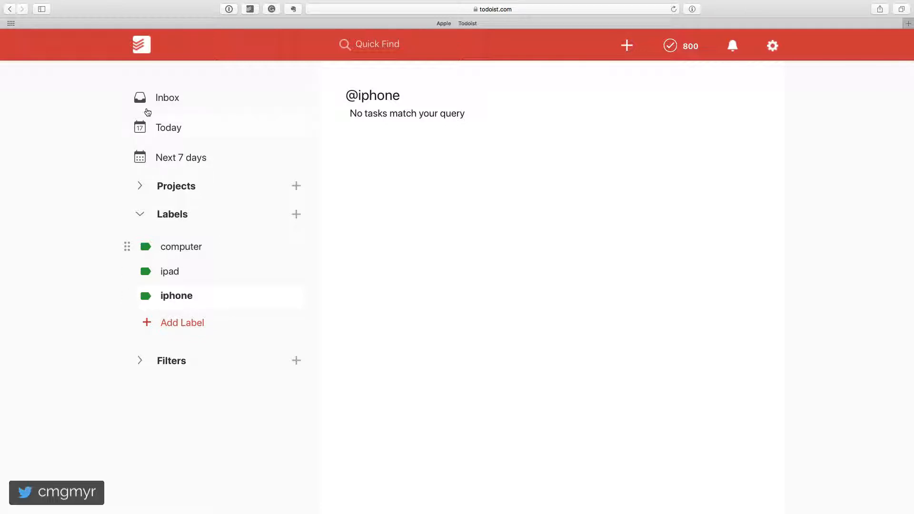
# Step: Start an Inbox task to call the contact about Project A and tag it with the iphone label
pyautogui.click(161, 92)
pyautogui.click(401, 135)
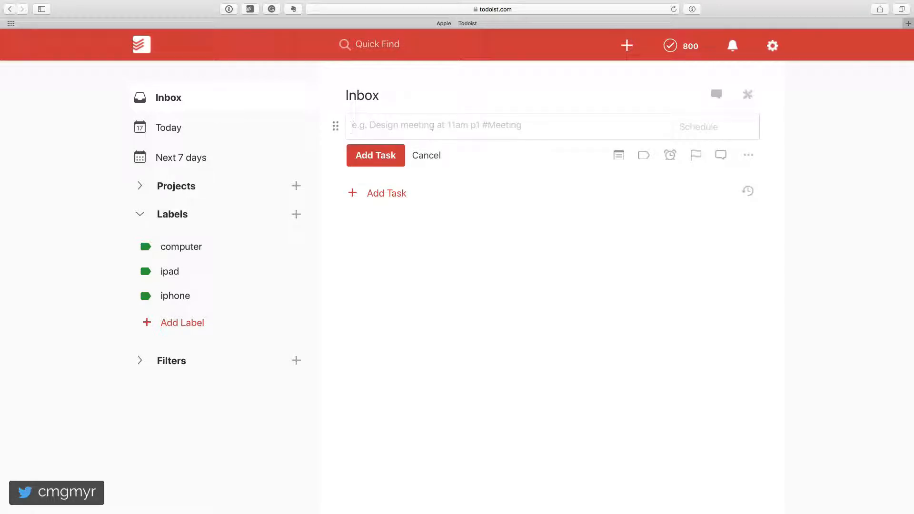
pyautogui.write('Call Bob a')
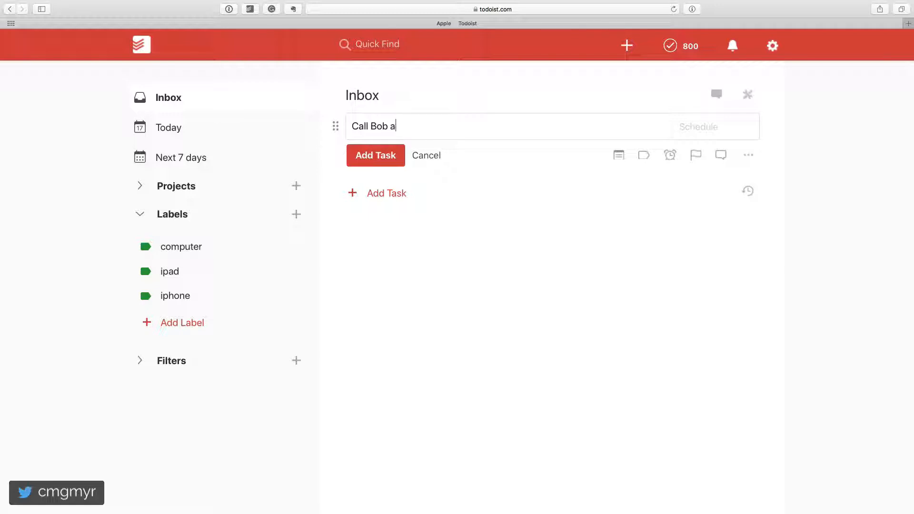
pyautogui.write('bout Project A')
pyautogui.write('@i')
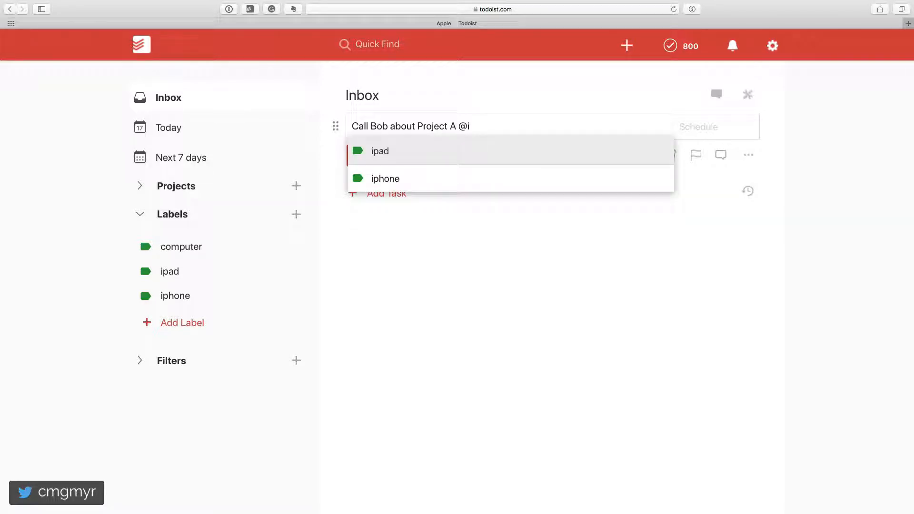
pyautogui.press('Down')
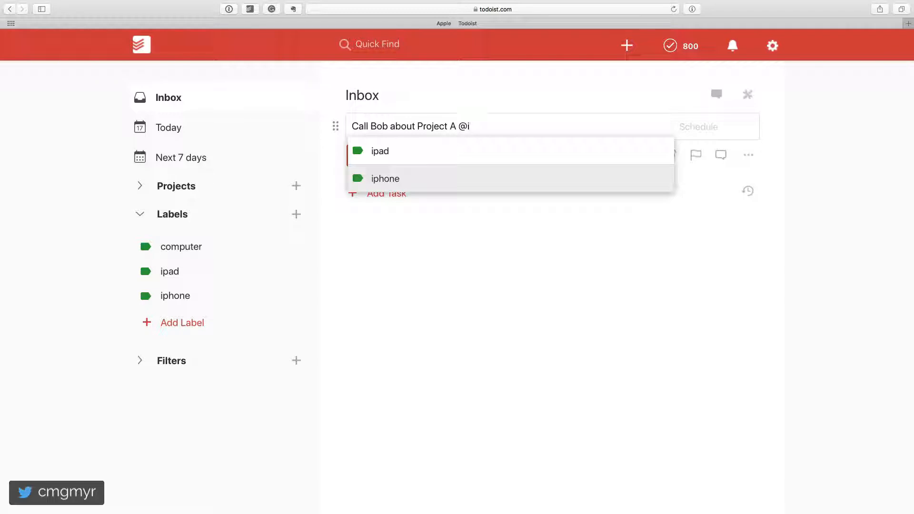
pyautogui.press('Return')
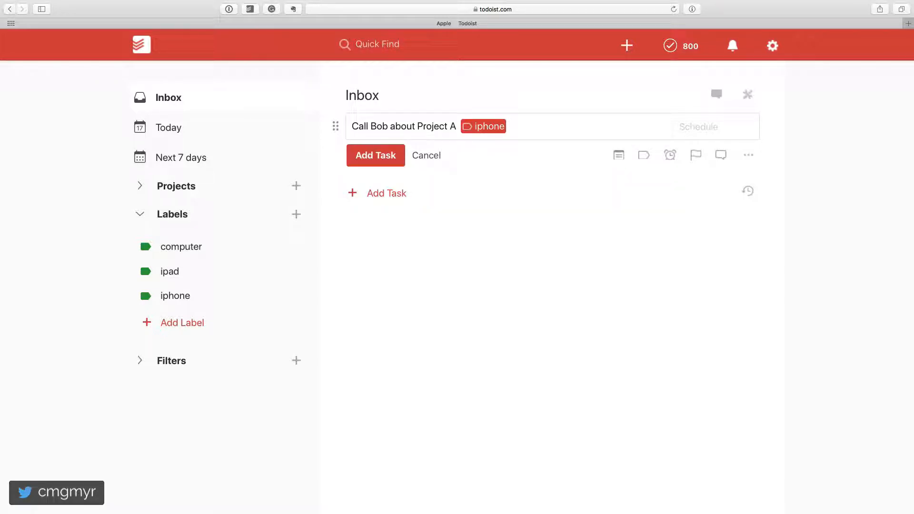
# Step: Create a new "call" label from within the Project A task entry and save the task with it
pyautogui.write('@')
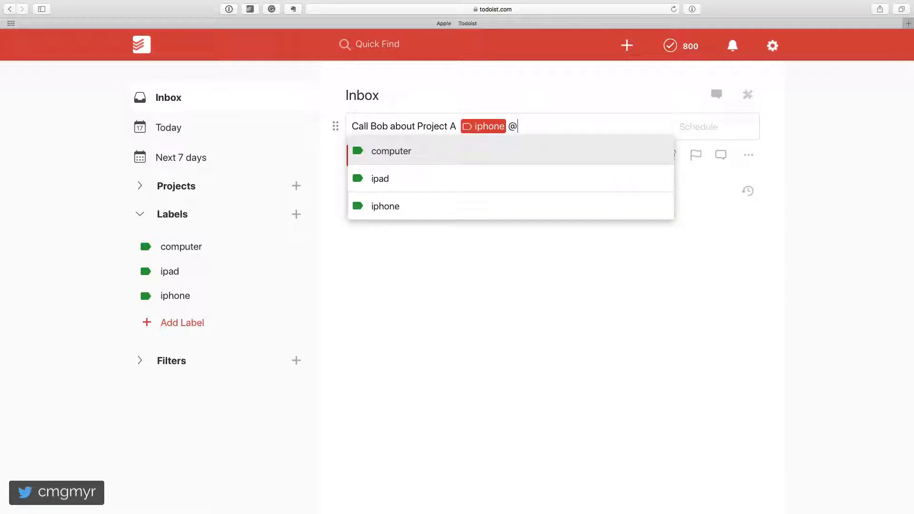
pyautogui.write('call')
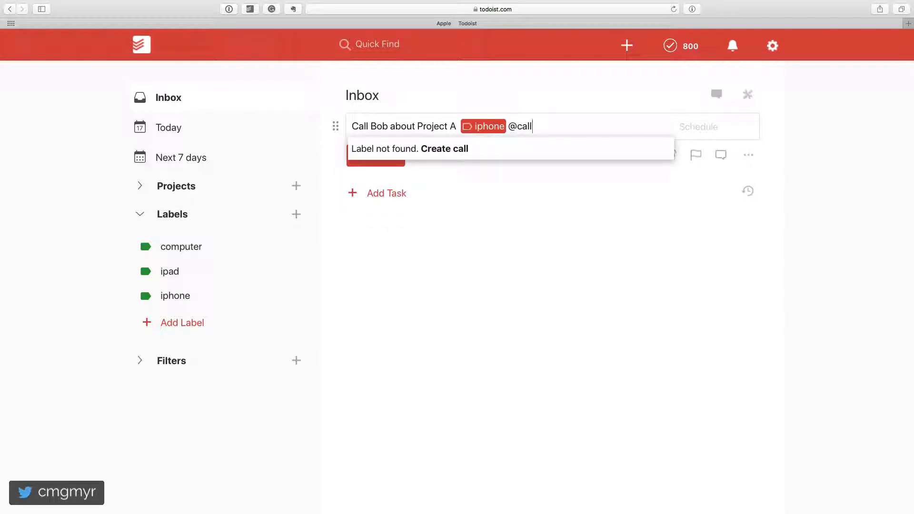
pyautogui.click(439, 151)
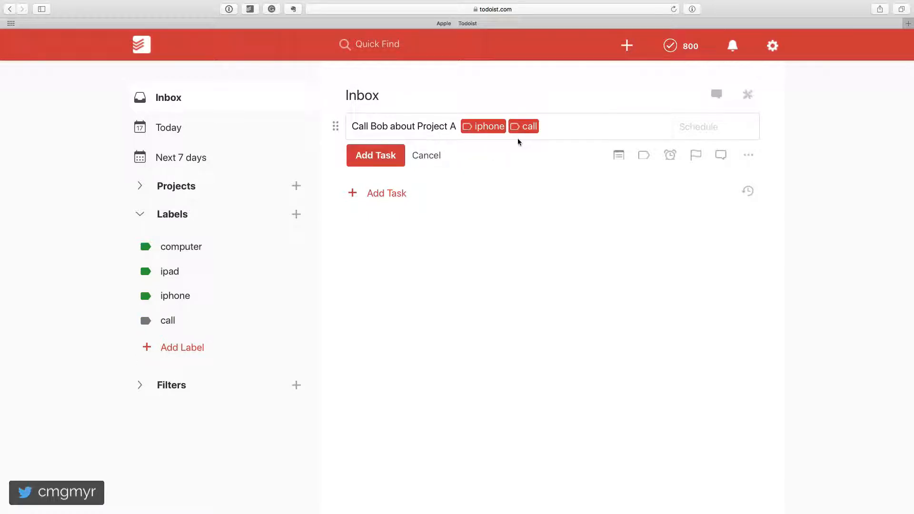
pyautogui.click(387, 162)
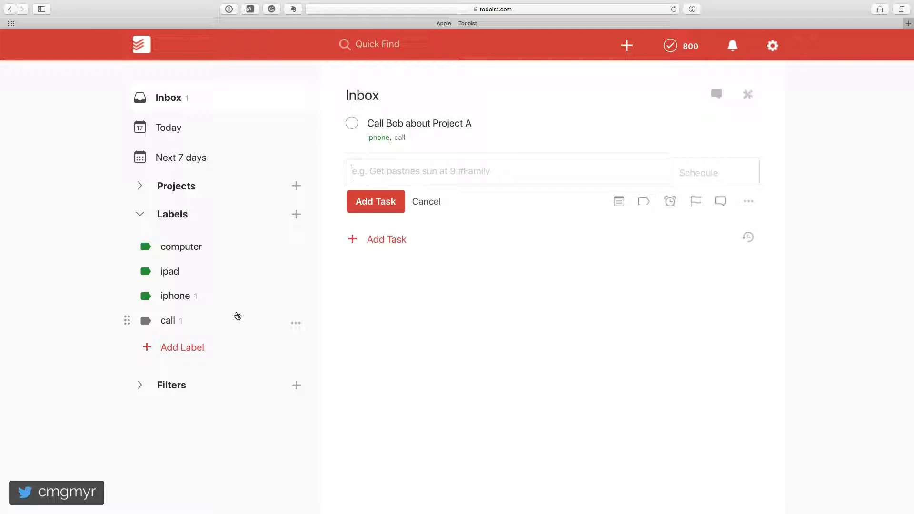
# Step: Enter a second Inbox task to email the contact about Project B, tagged with the computer label
pyautogui.write('E,')
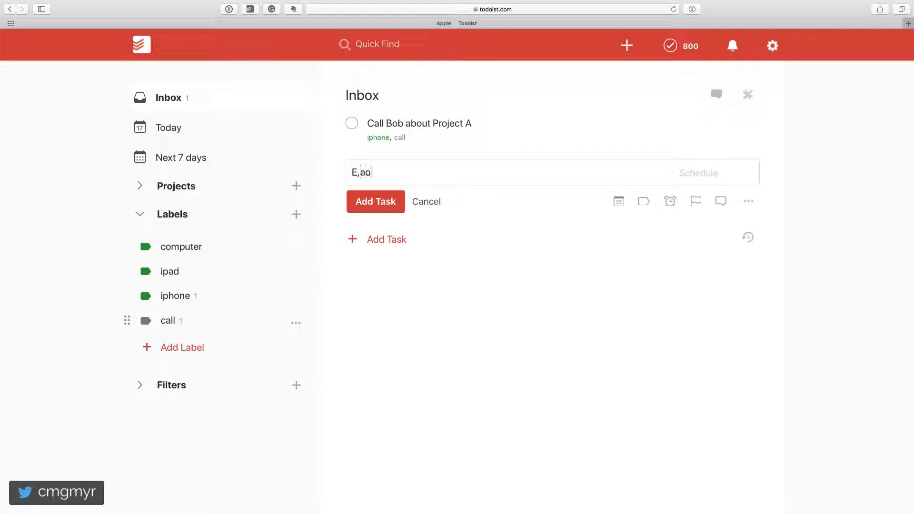
pyautogui.press('BackSpace')
pyautogui.write('mail John about Project B')
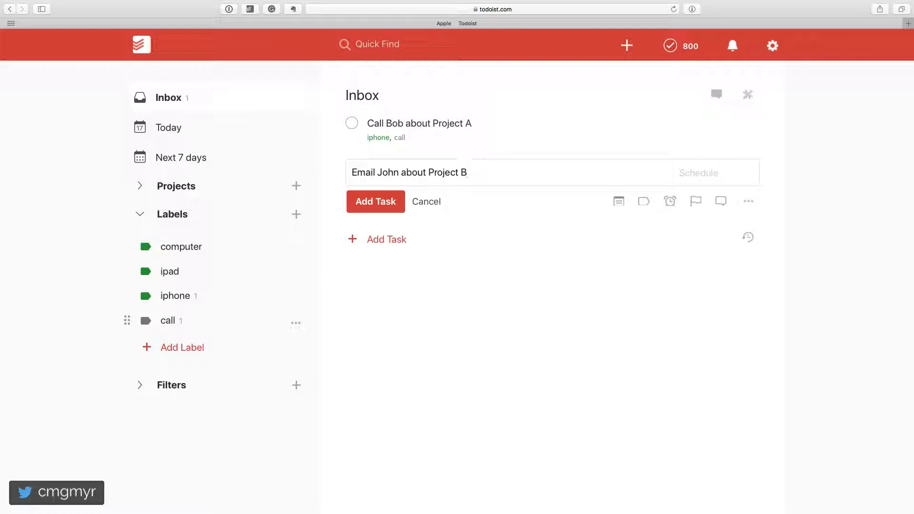
pyautogui.write(' @comp')
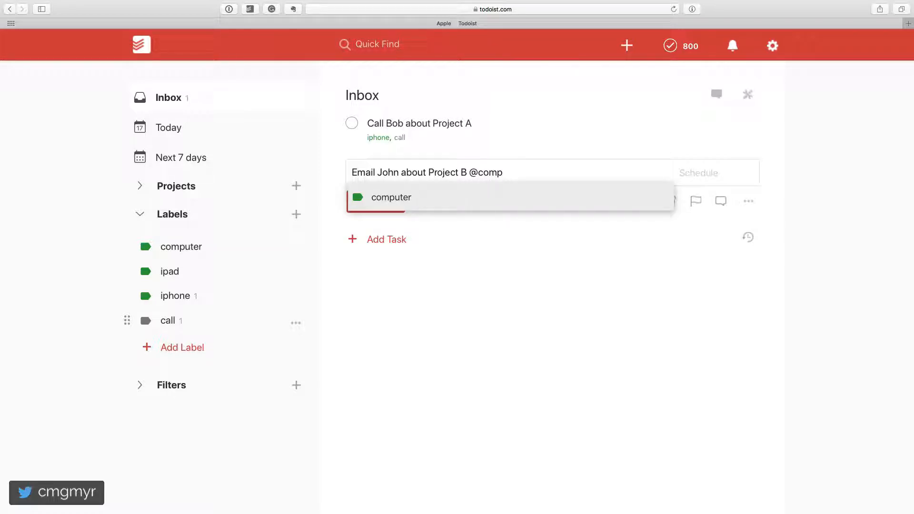
pyautogui.press('Return')
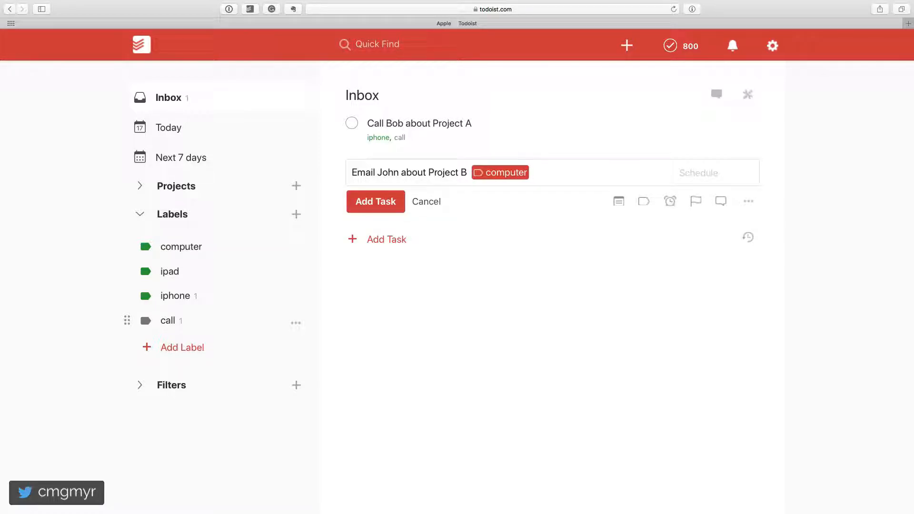
# Step: Create a new "email" label from within the Project B task entry and save the task with it
pyautogui.write('@email')
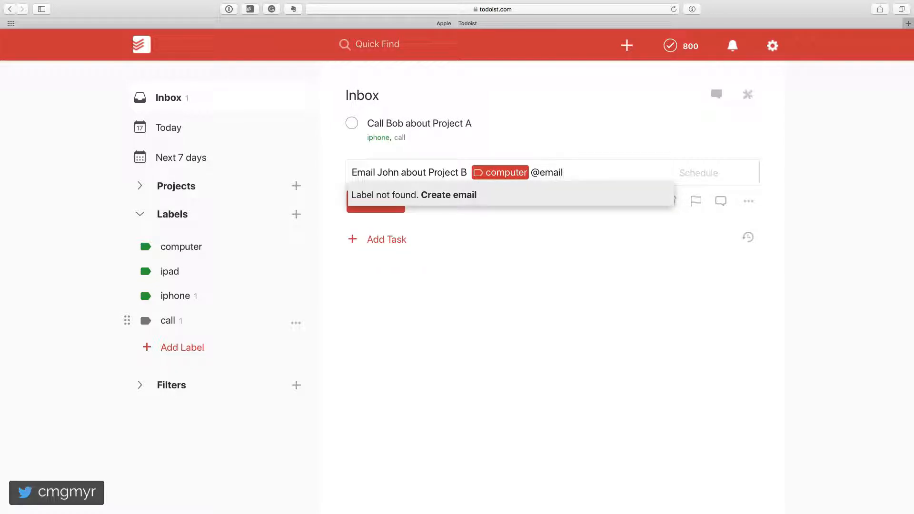
pyautogui.press('Return')
pyautogui.press('Return')
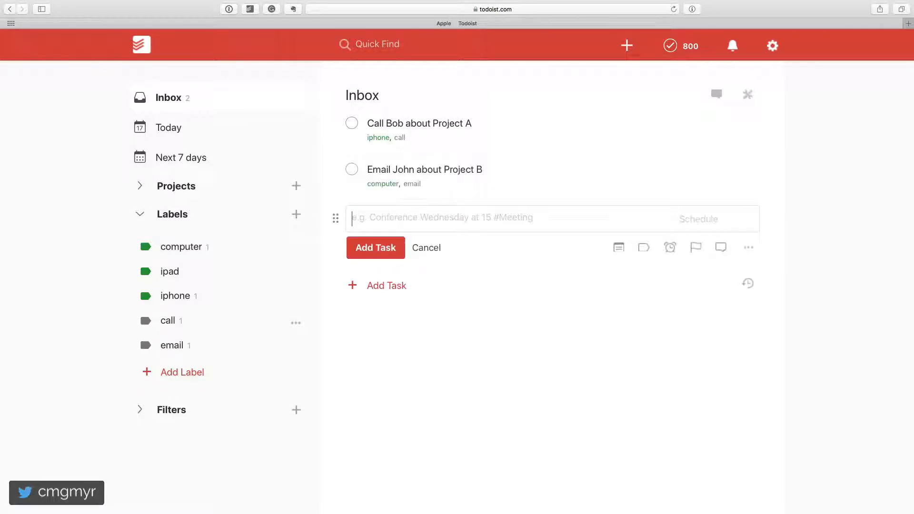
# Step: Remove the email label from the Project B task and save the change
pyautogui.click(494, 171)
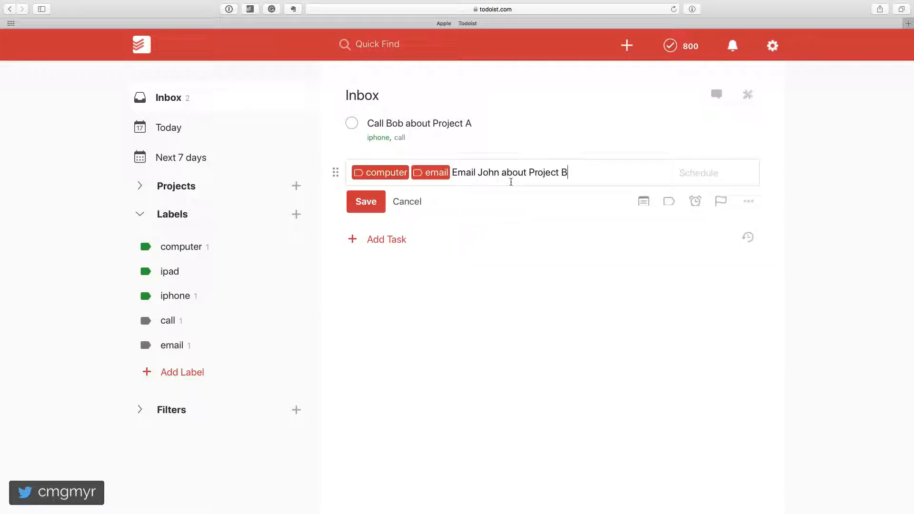
pyautogui.click(437, 173)
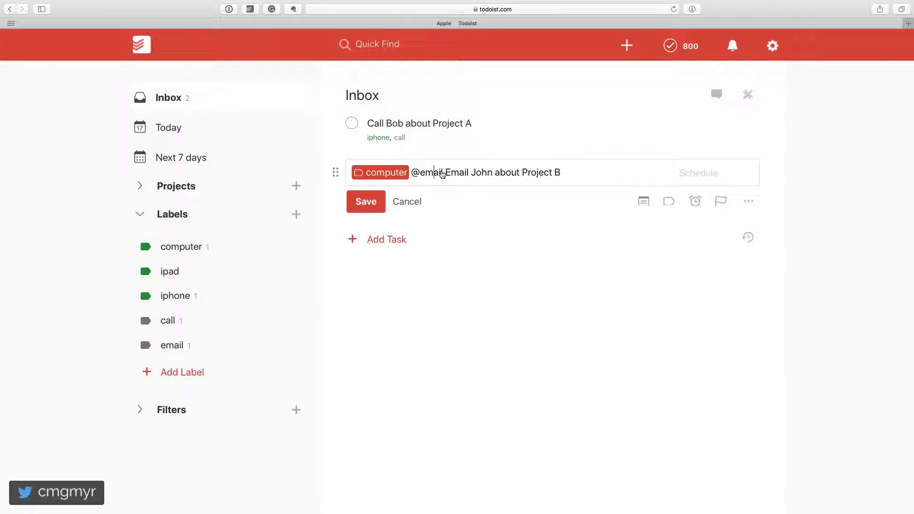
pyautogui.doubleClick(435, 172)
pyautogui.press('BackSpace')
pyautogui.press('BackSpace')
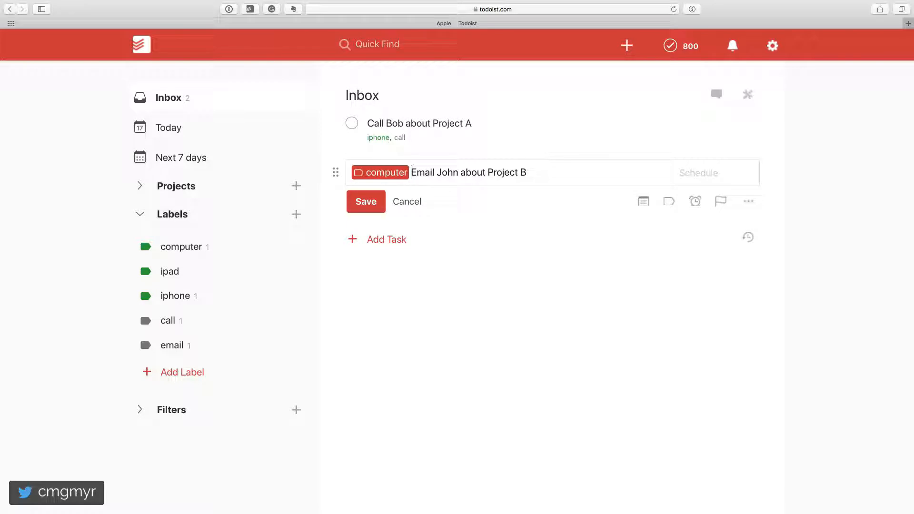
pyautogui.press('Return')
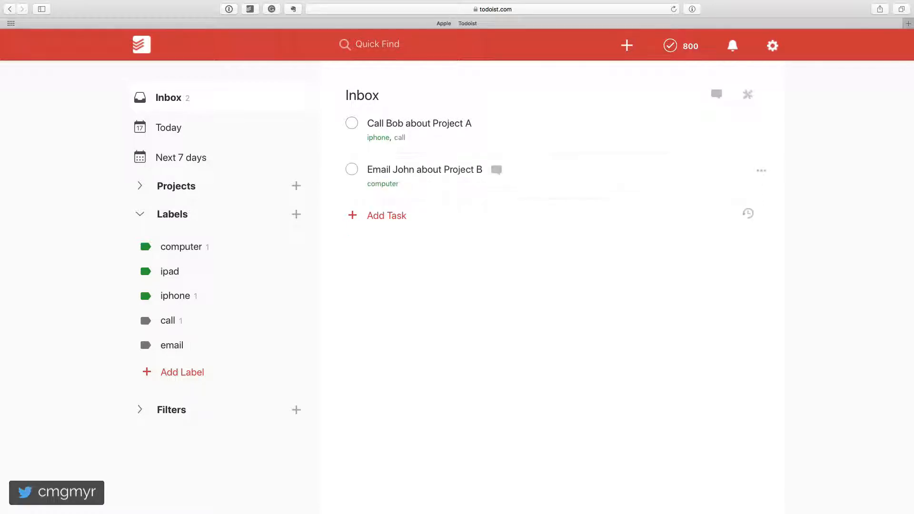
# Step: Add the existing email label back to the Project B task and save the change
pyautogui.click(760, 172)
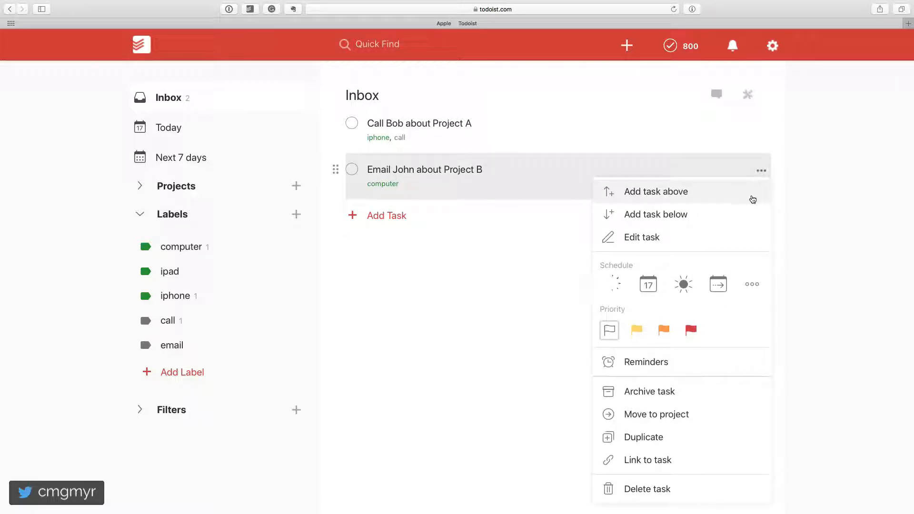
pyautogui.click(714, 242)
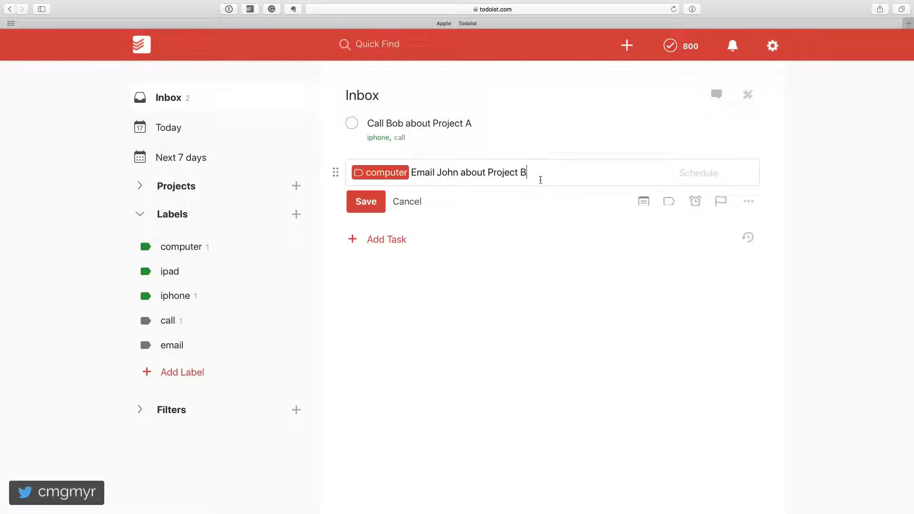
pyautogui.write('@emai')
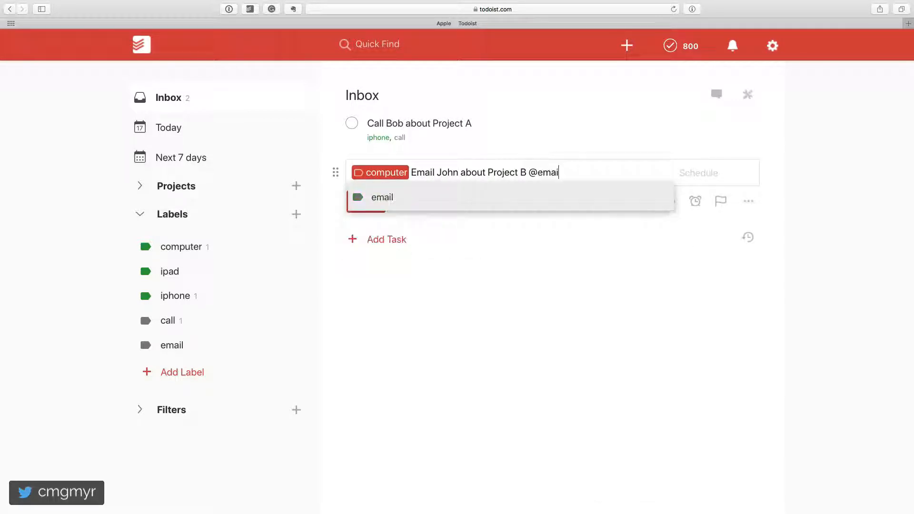
pyautogui.press('Return')
pyautogui.press('Return')
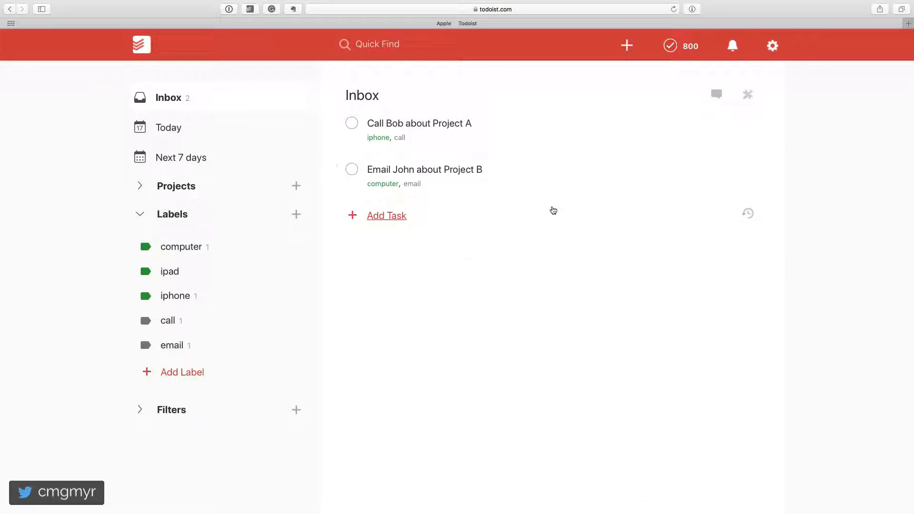
# Step: Enter a third Inbox task to text the contact about the party favors for this weekend, keeping "weekend" as plain text
pyautogui.click(398, 217)
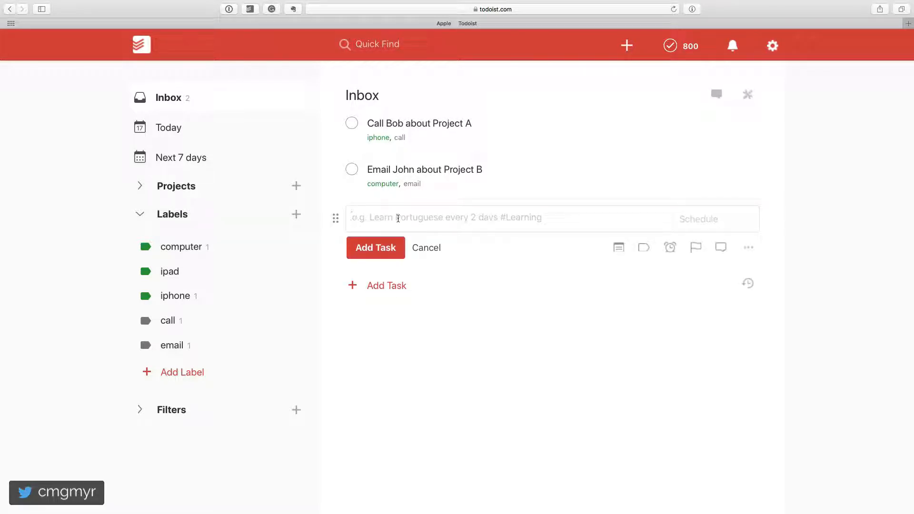
pyautogui.write('Text Jam')
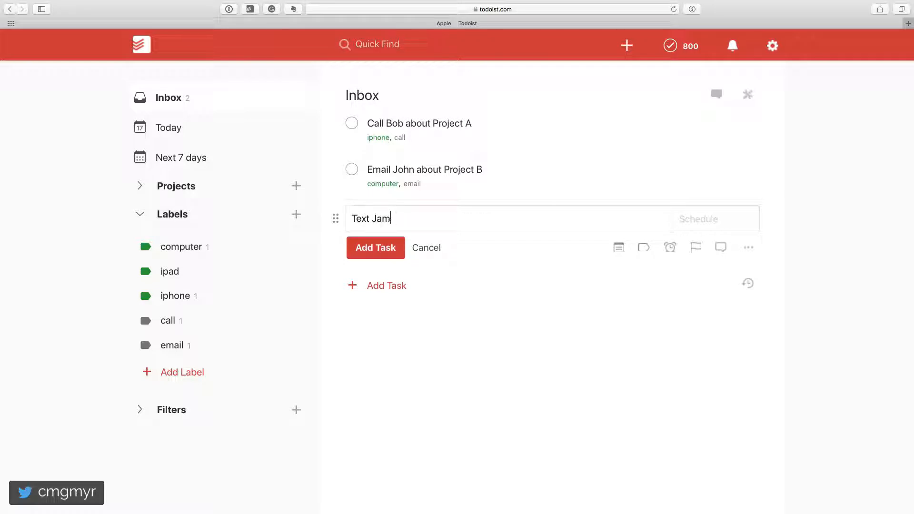
pyautogui.press('BackSpace')
pyautogui.write('ne about the party fa')
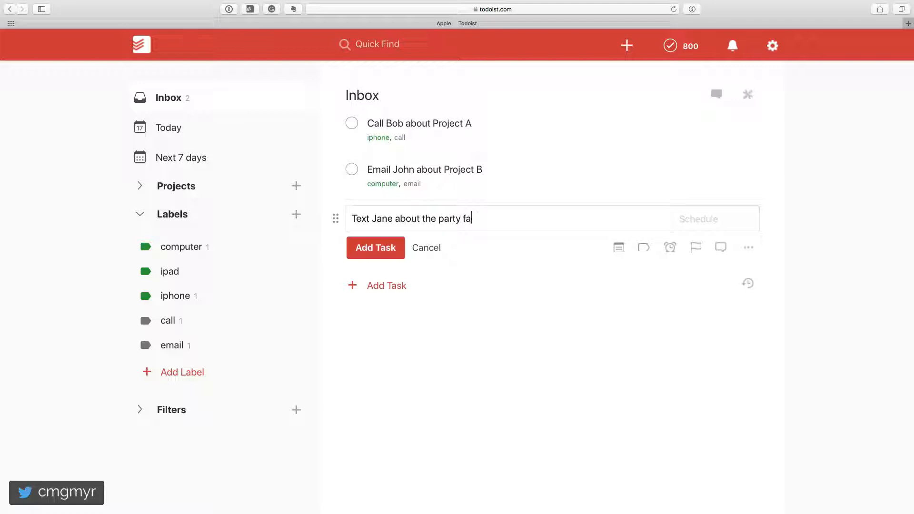
pyautogui.write('vors for this weekend')
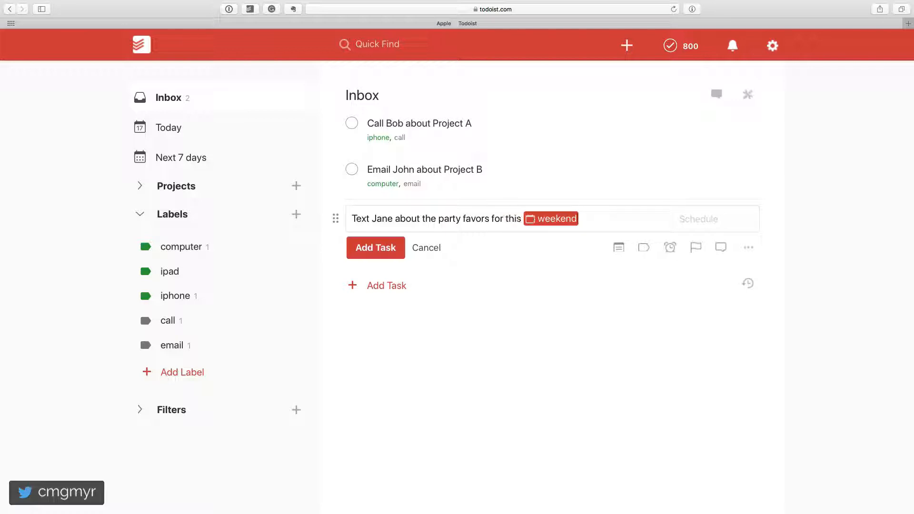
pyautogui.press('BackSpace')
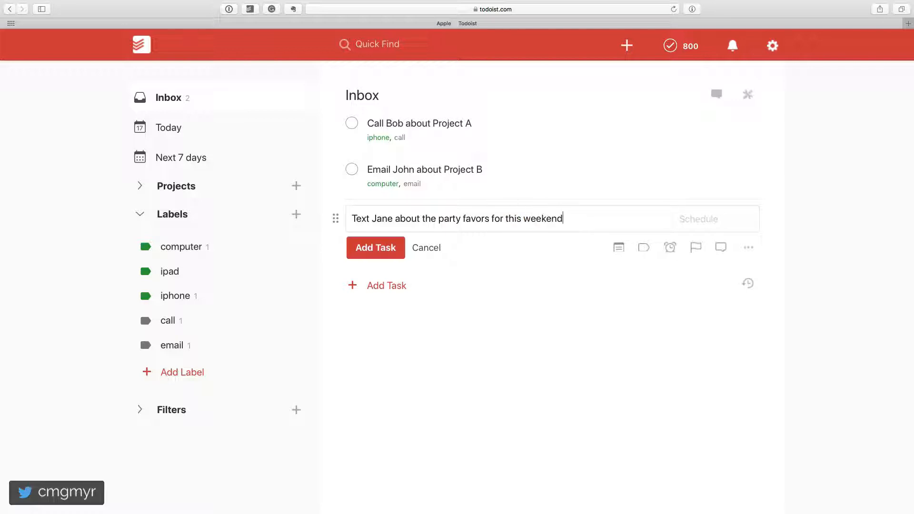
# Step: Tag the party favors task with the iphone label and a newly created "text" label, save it and close the task entry
pyautogui.write('@')
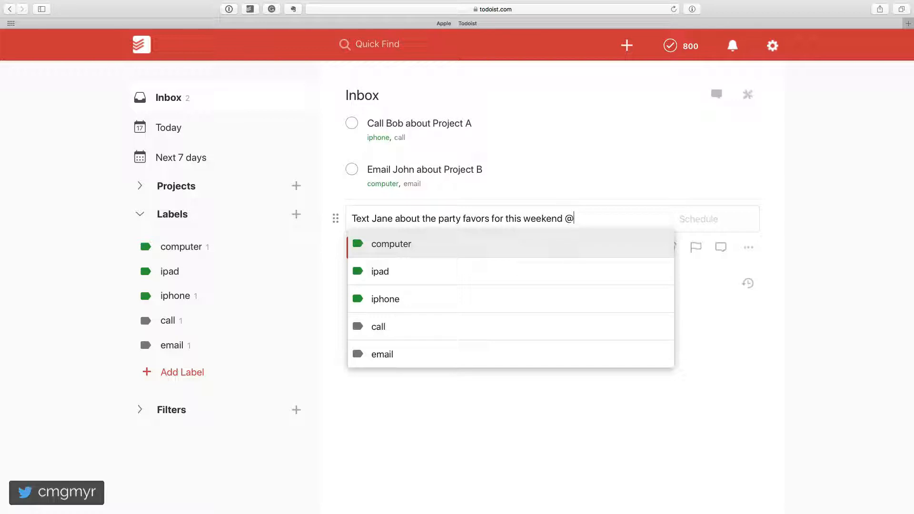
pyautogui.press('Down')
pyautogui.press('Down')
pyautogui.press('Return')
pyautogui.write('@tex')
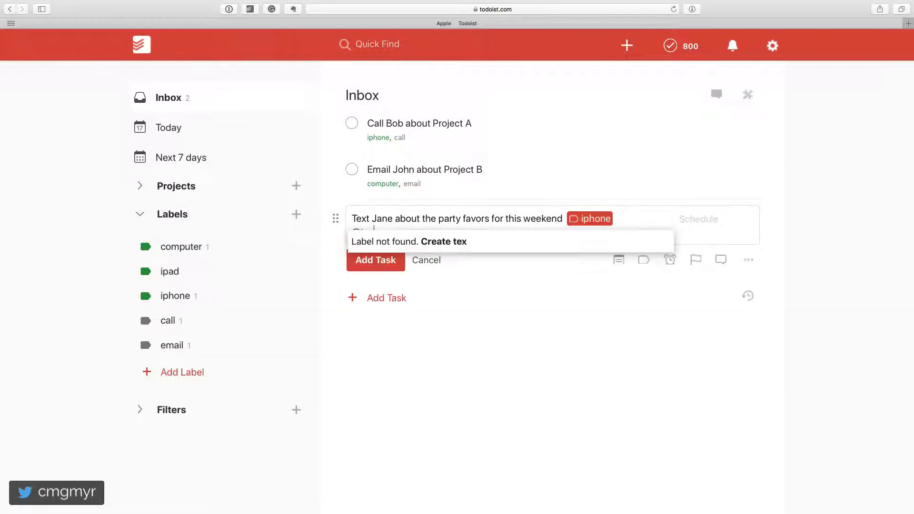
pyautogui.write('t')
pyautogui.press('Return')
pyautogui.press('Return')
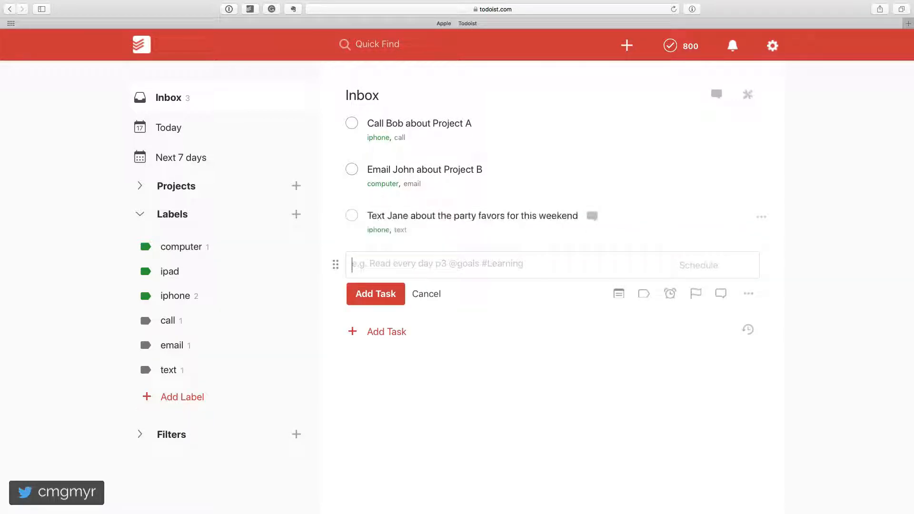
pyautogui.press('Escape')
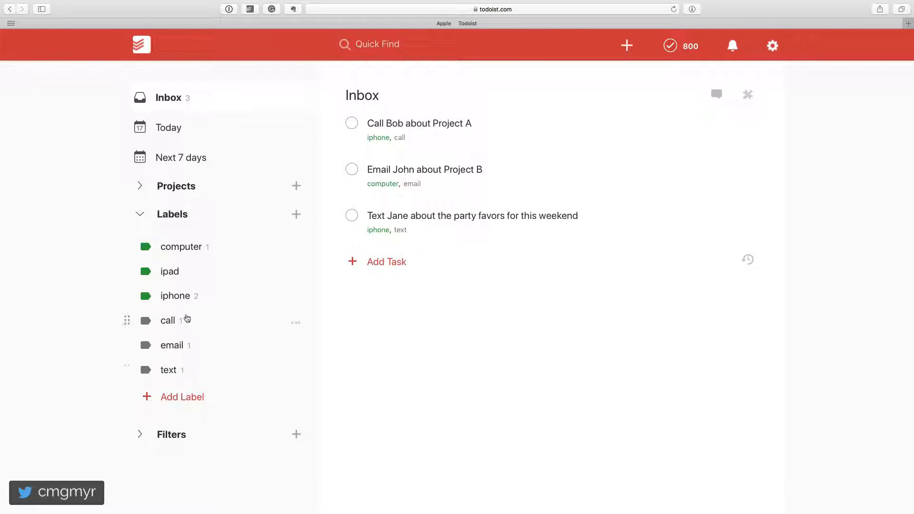
# Step: Change the color of the call label to red and save it
pyautogui.click(295, 322)
pyautogui.click(321, 347)
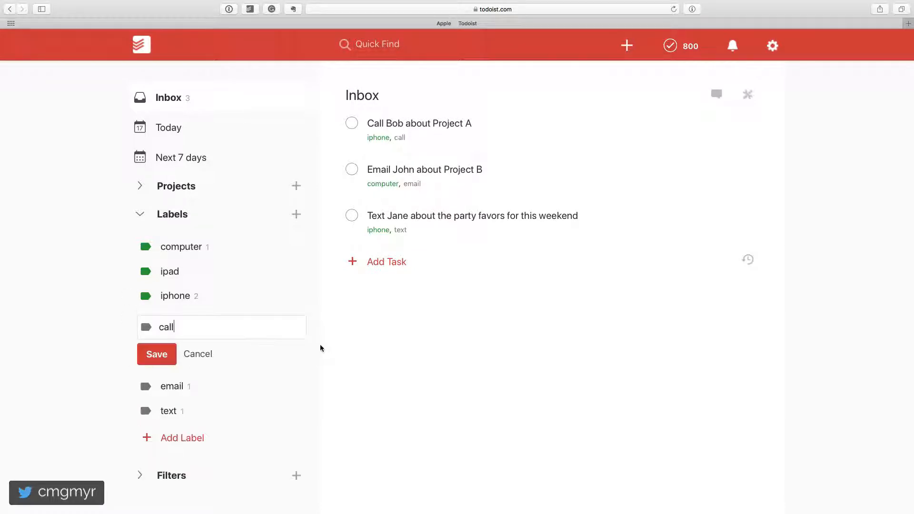
pyautogui.click(145, 327)
pyautogui.click(181, 360)
pyautogui.click(168, 356)
# Step: Change the color of the email label to red and save it
pyautogui.click(296, 347)
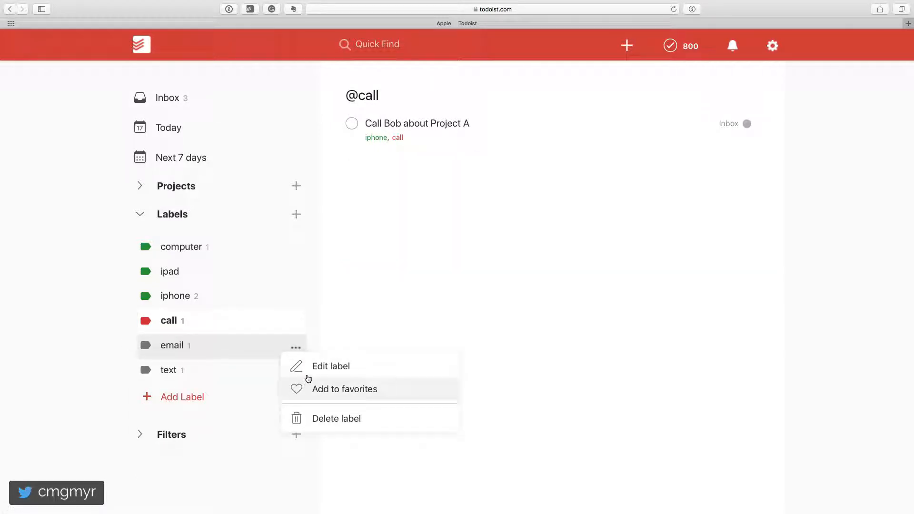
pyautogui.click(305, 373)
pyautogui.click(200, 357)
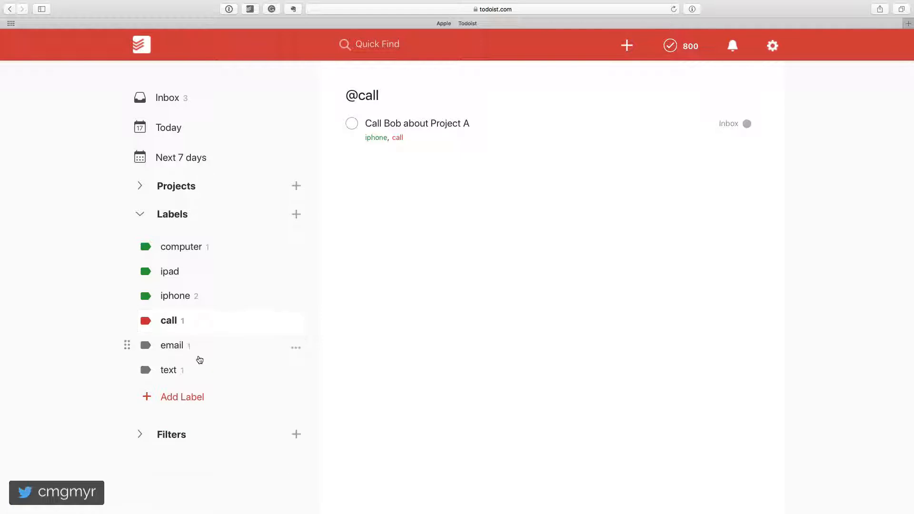
pyautogui.click(203, 349)
pyautogui.click(296, 348)
pyautogui.click(323, 366)
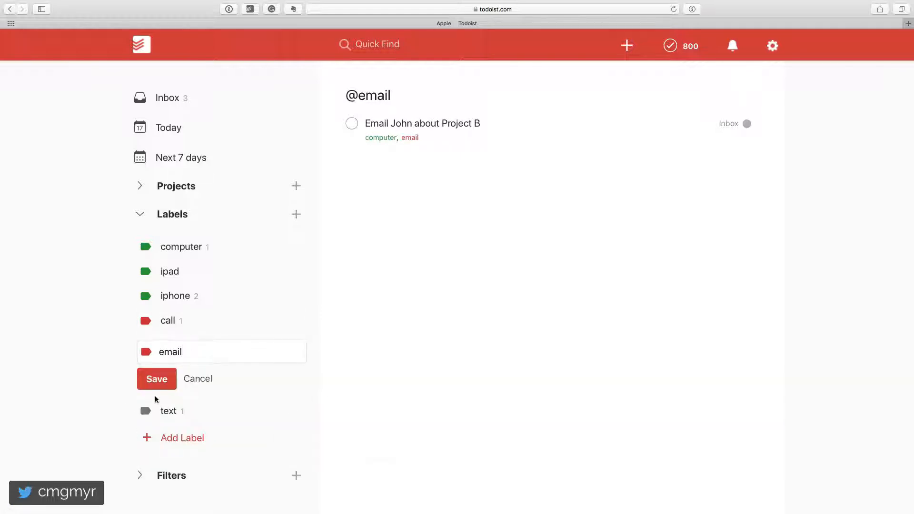
pyautogui.click(156, 381)
# Step: Change the text label's color to red and move it between call and email in the label list
pyautogui.click(230, 376)
pyautogui.click(296, 372)
pyautogui.click(295, 386)
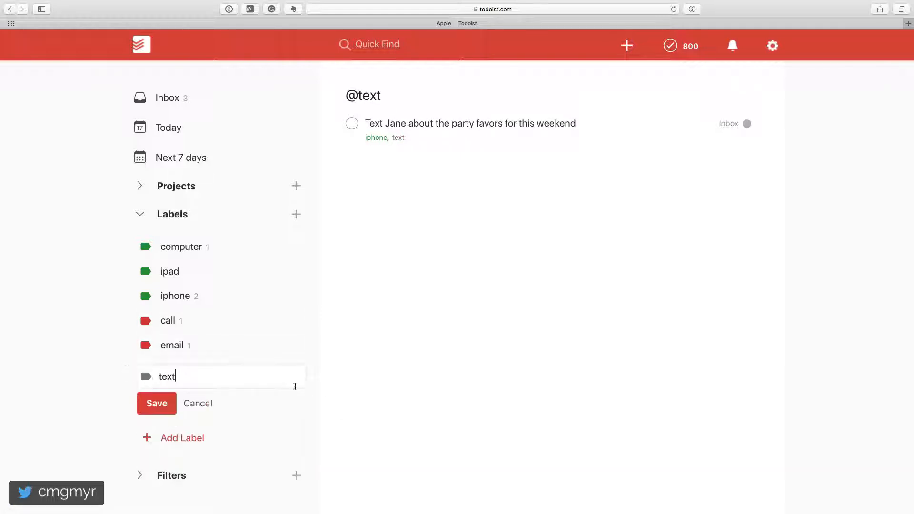
pyautogui.click(146, 377)
pyautogui.click(178, 408)
pyautogui.click(157, 403)
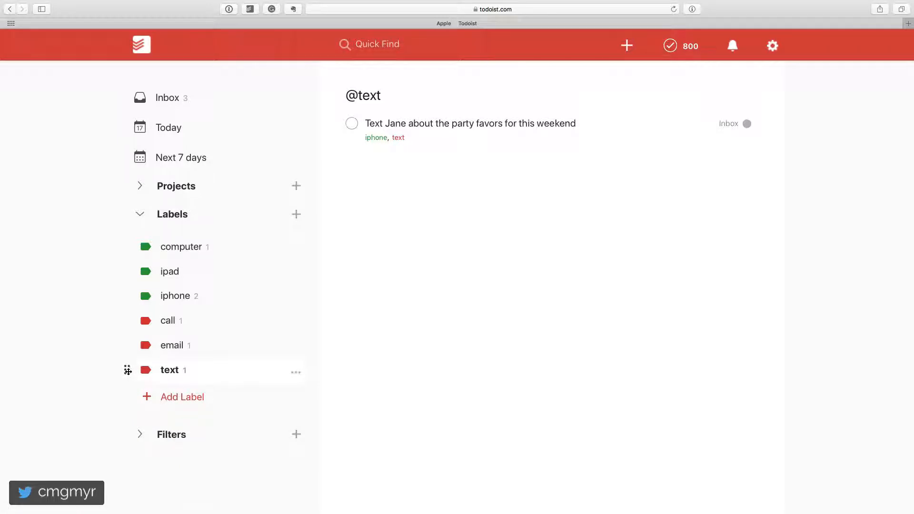
pyautogui.moveTo(127, 371); pyautogui.dragTo(128, 320)
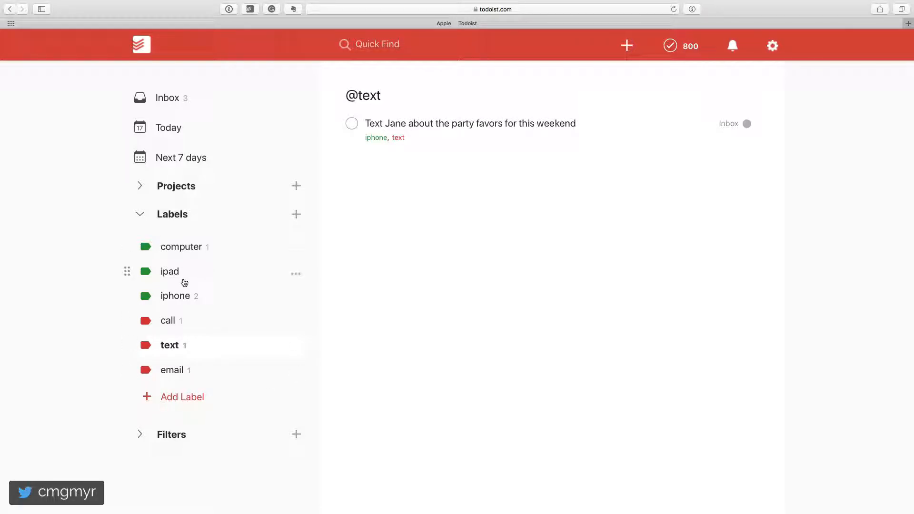
# Step: Add two labels for people, named "boss" and "spouse"
pyautogui.click(188, 404)
pyautogui.write('boss')
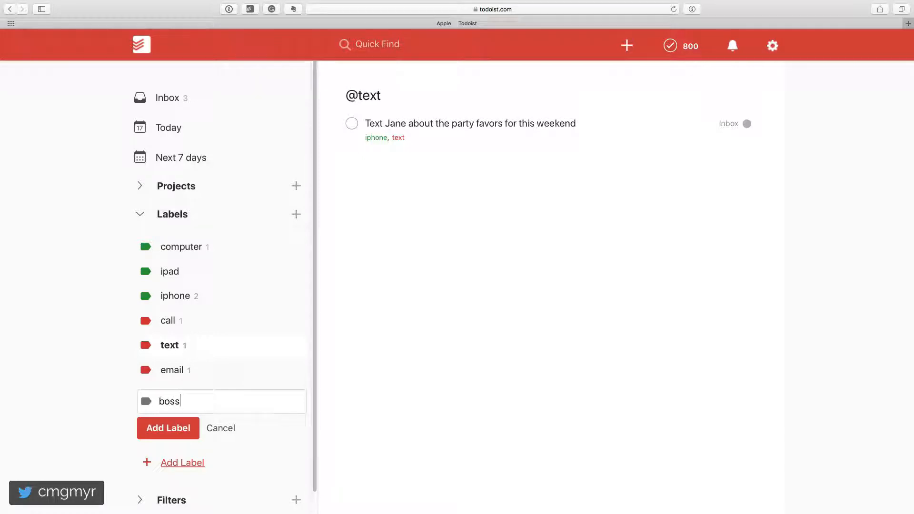
pyautogui.press('Return')
pyautogui.click(183, 416)
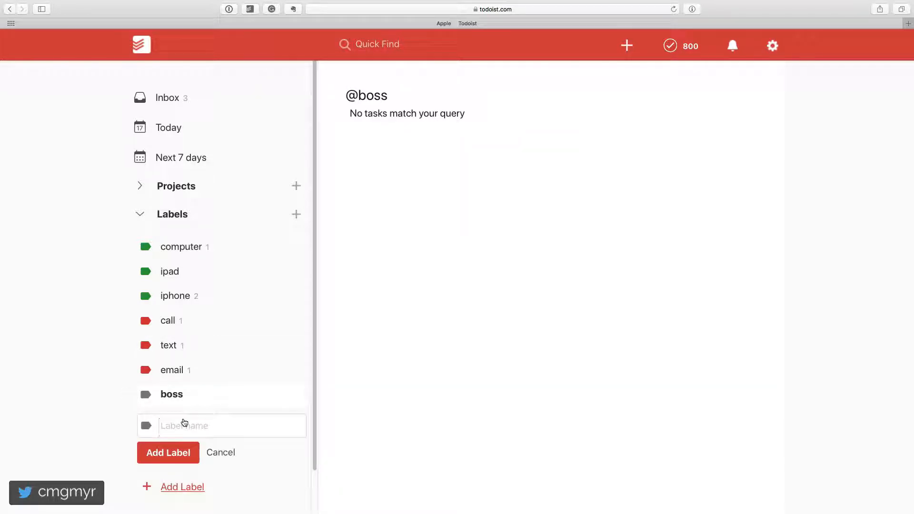
pyautogui.write('spouse')
pyautogui.press('Return')
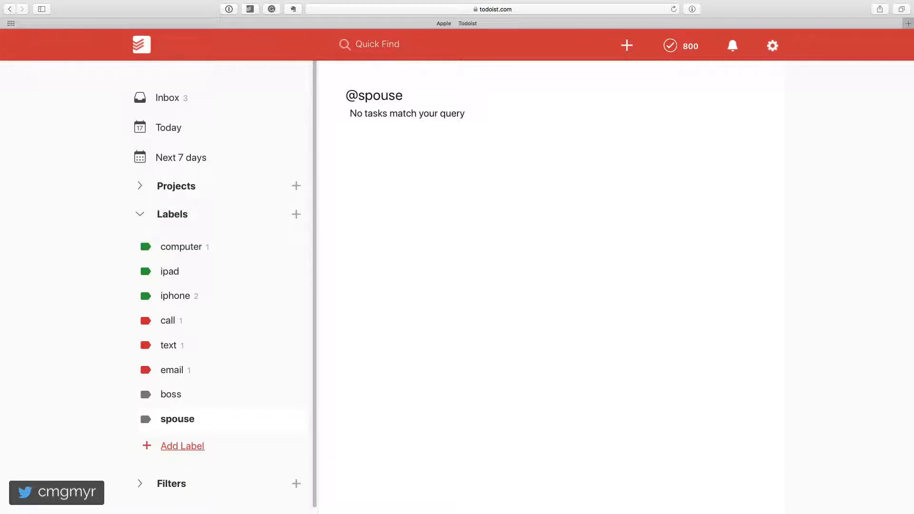
# Step: Add a label named "son" and show the tasks for the spouse label
pyautogui.click(183, 445)
pyautogui.write('s')
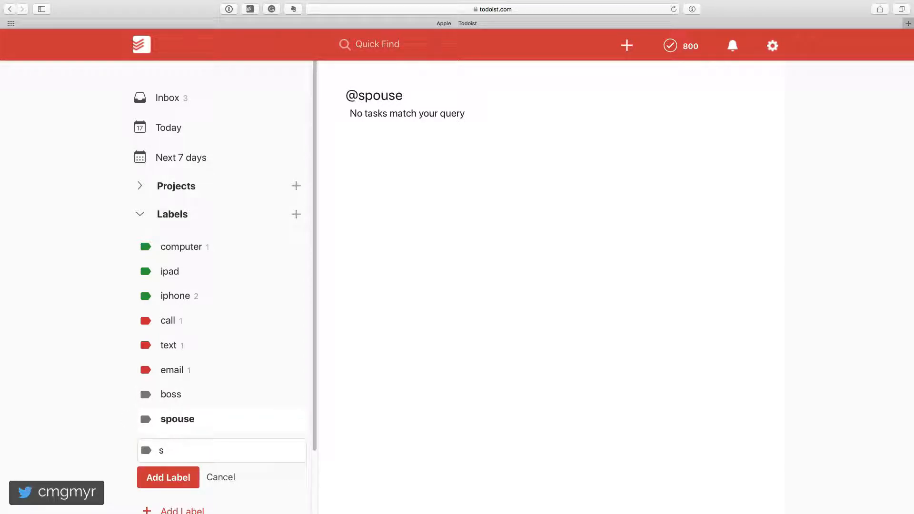
pyautogui.write('on')
pyautogui.press('Return')
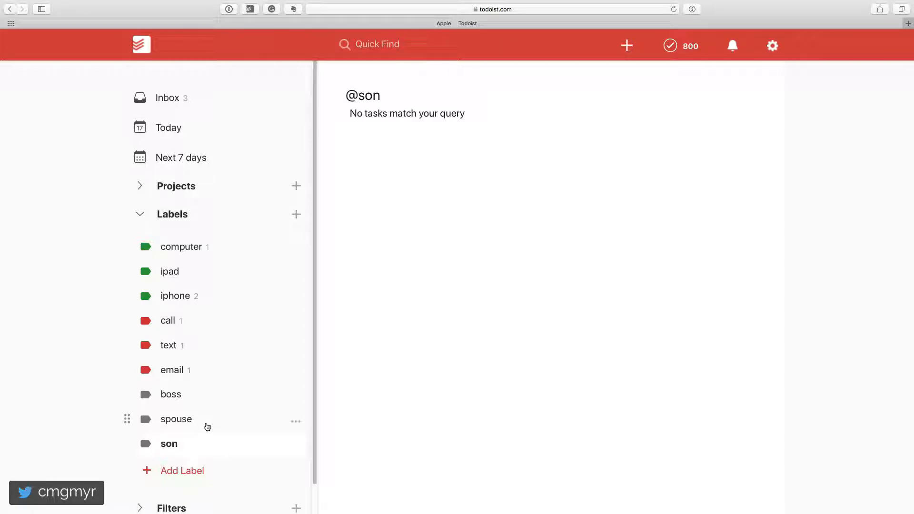
pyautogui.click(205, 424)
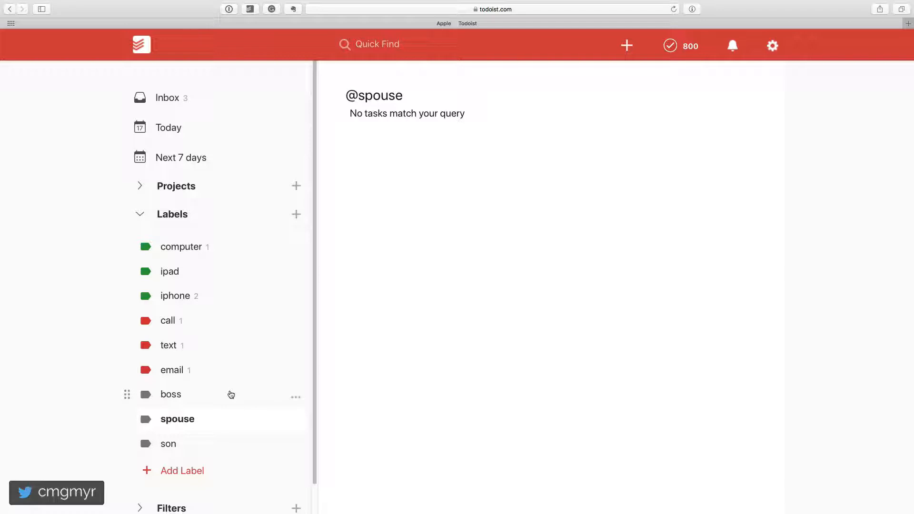
# Step: Add a label named "waiting" to the end of the label list
pyautogui.click(183, 470)
pyautogui.write('wa')
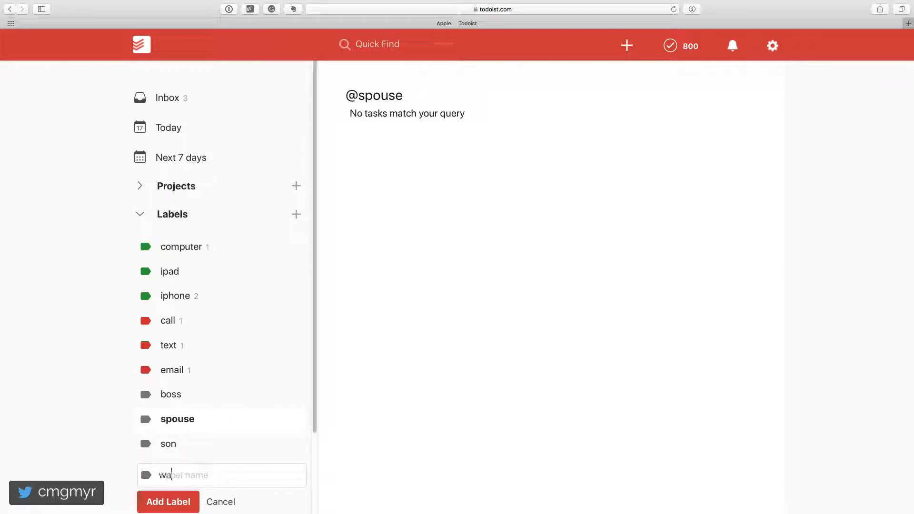
pyautogui.write('iting')
pyautogui.press('Return')
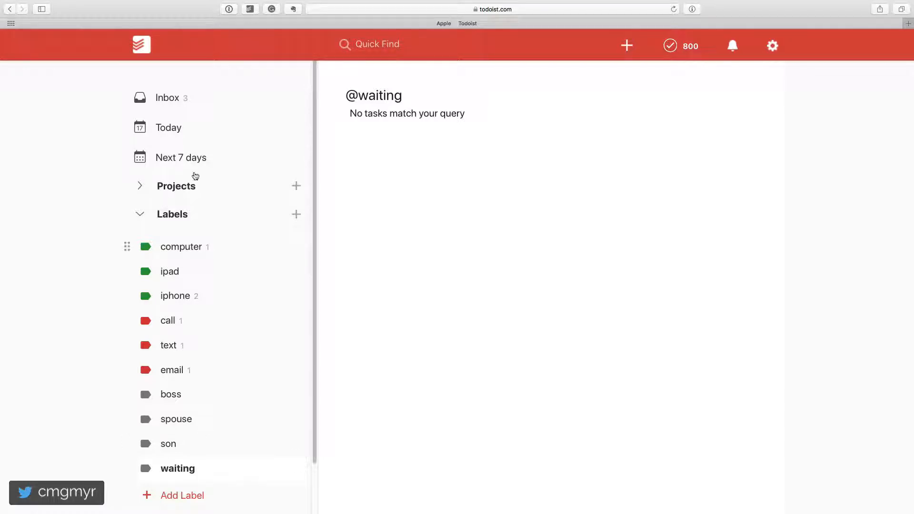
# Step: Return to the Inbox and view the tasks tagged call, followed by those tagged iphone
pyautogui.click(198, 103)
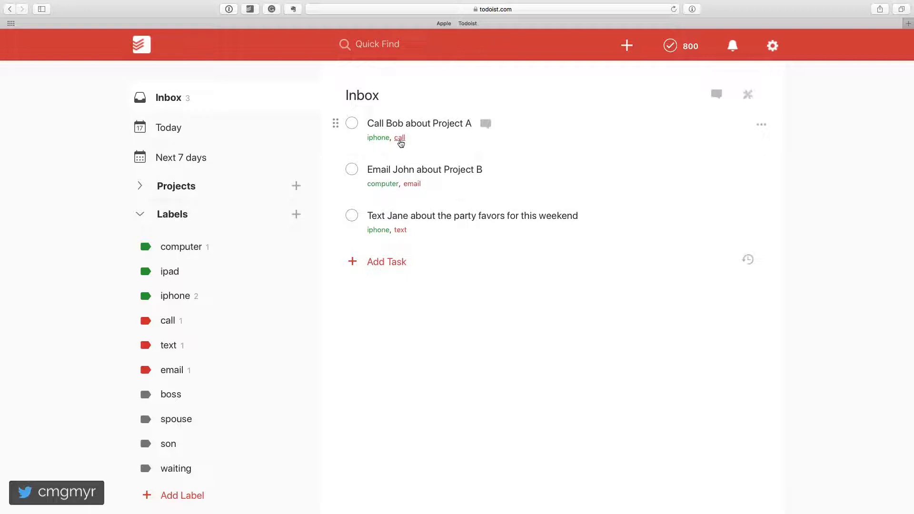
pyautogui.click(400, 142)
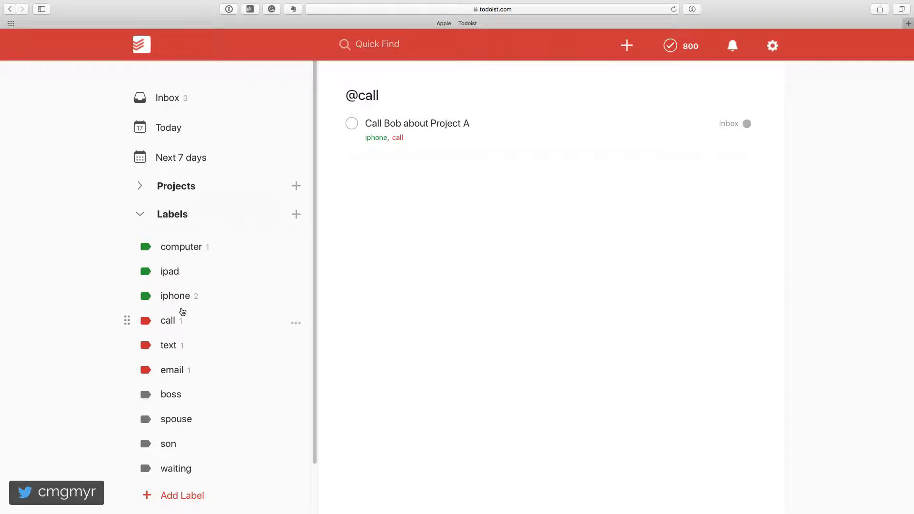
pyautogui.click(178, 303)
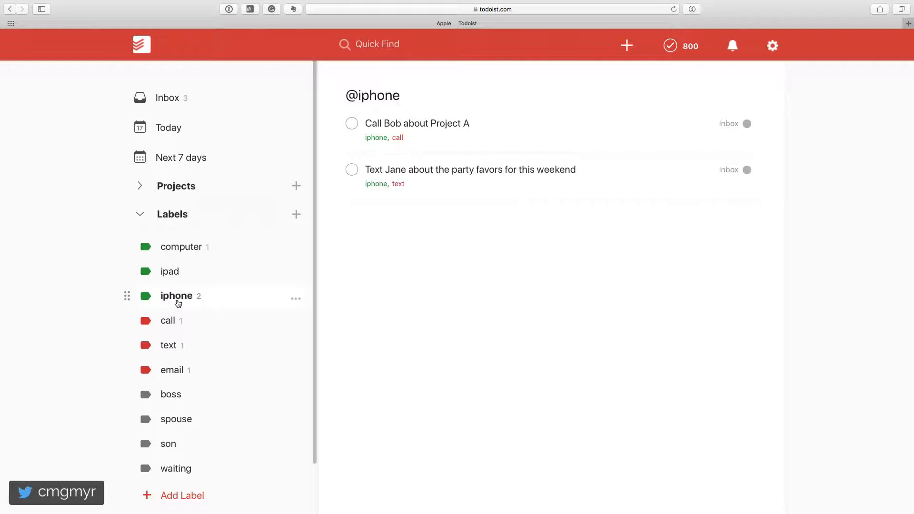